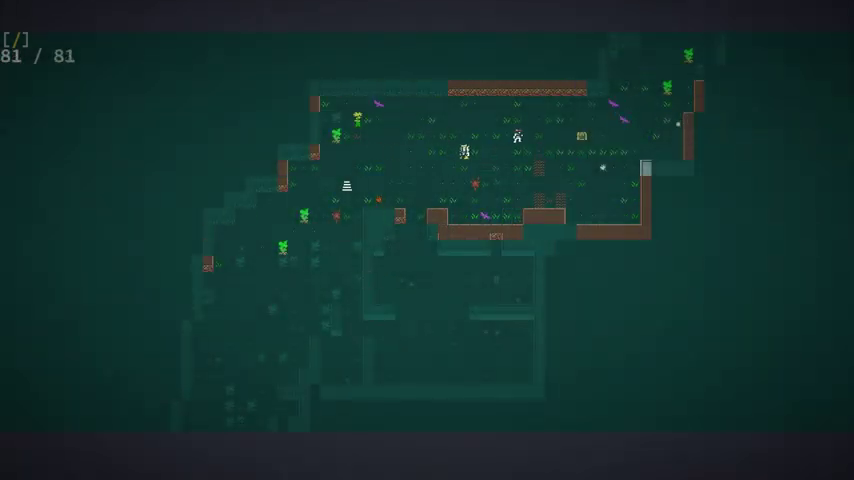
Step: Activate Temporal Fugue from the abilities list to create temporal copies of yourself
key(a)
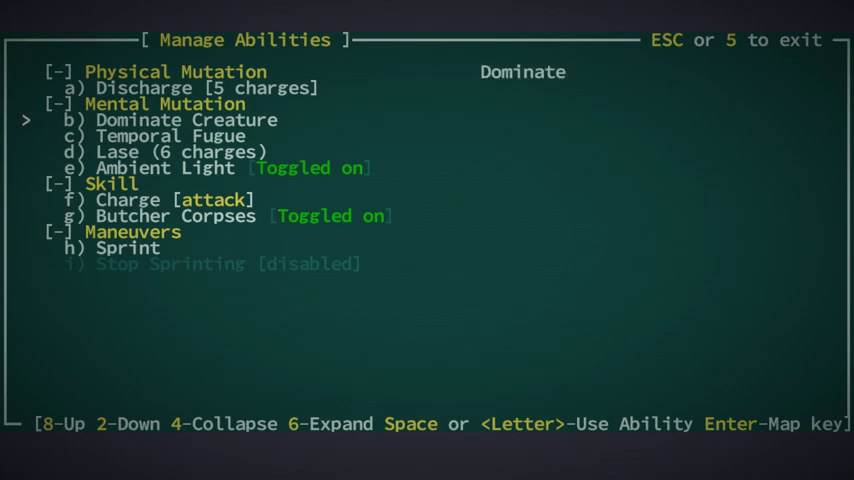
key(Down)
key(space)
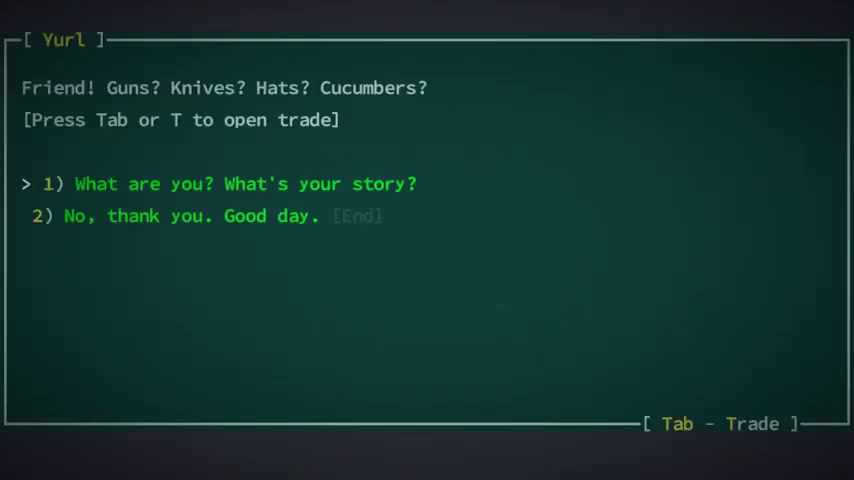
Step: Trade Yurl the stun gas and acid gas grenades for the plastifer bonnet
key(Tab)
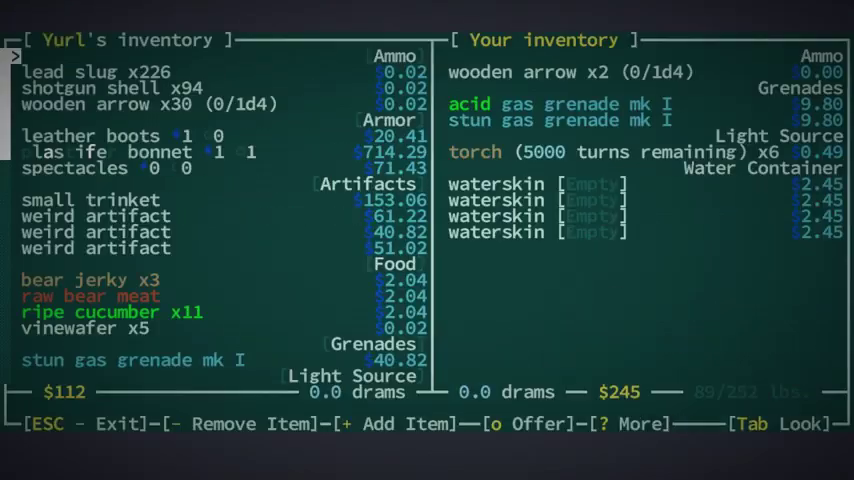
key(Down)
key(Down)
key(Down)
key(Down)
key(Down)
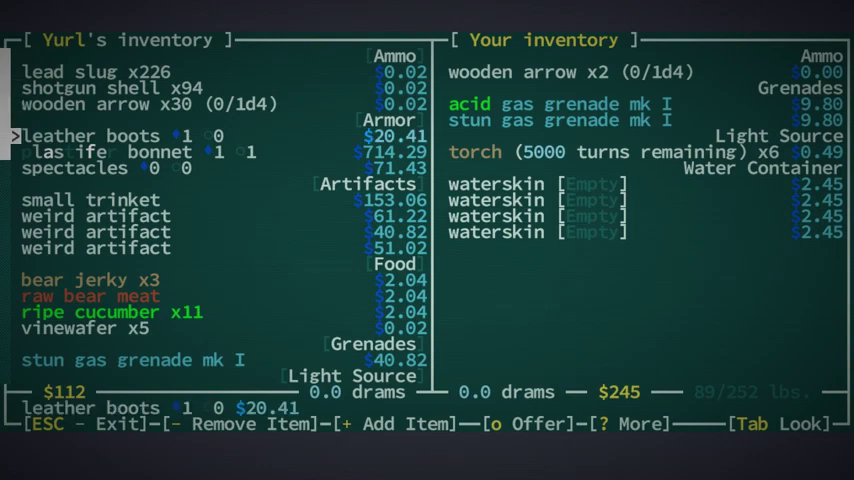
key(Down)
key(plus)
key(Right)
key(Up)
key(plus)
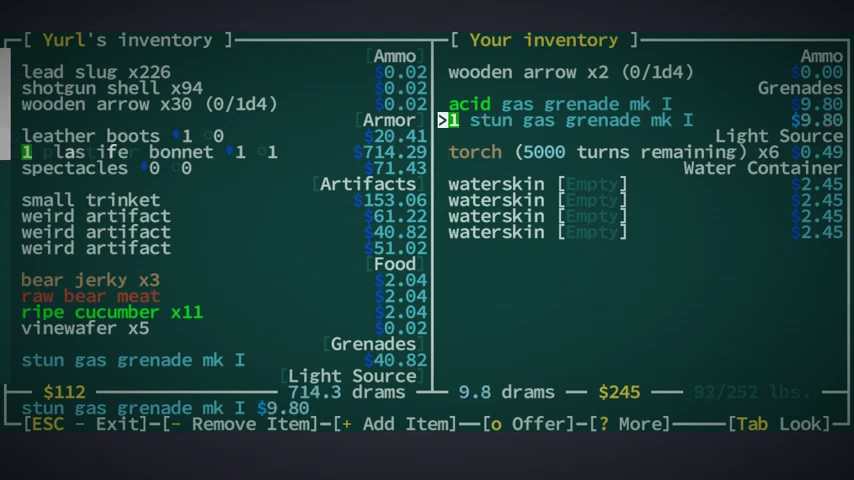
key(Up)
key(plus)
key(Down)
key(o)
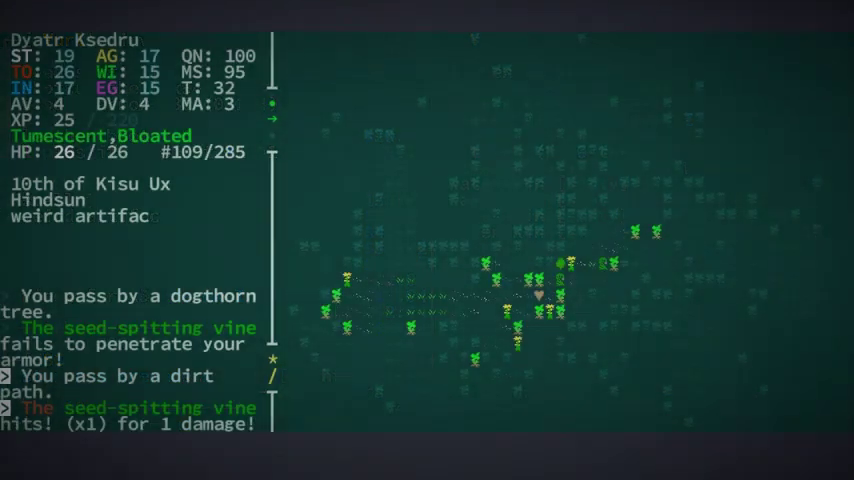
Step: Look over the vine-covered area, then attack and kill two seed-spitting vines
key(l)
key(Escape)
key(Right)
key(Right)
key(Right)
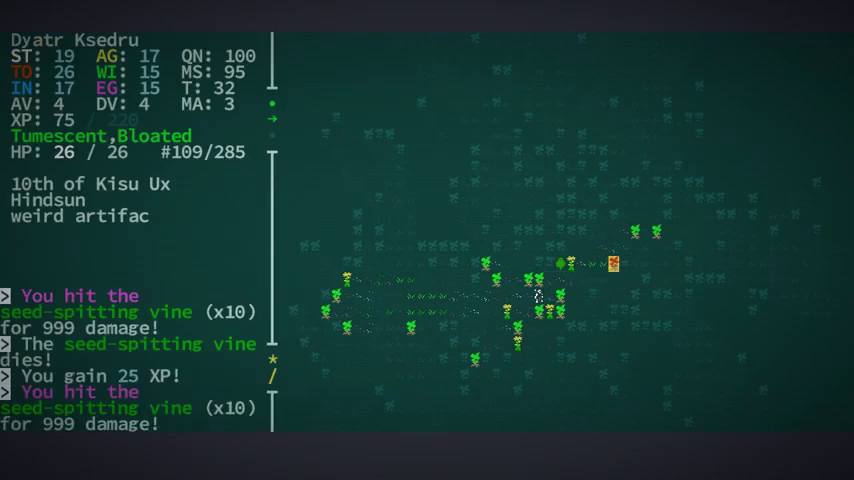
Step: Walk north through the cleared vines and pick up an item from the ground
key(Up)
key(Right)
key(Right)
key(Right)
key(Up)
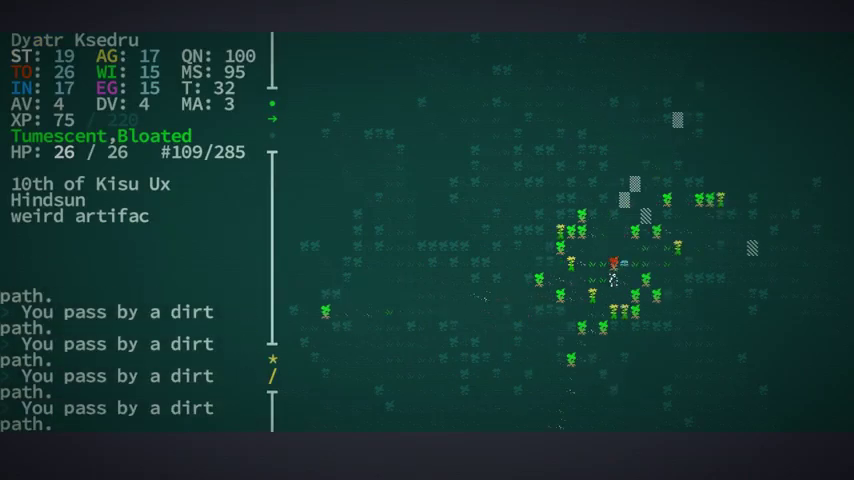
key(g)
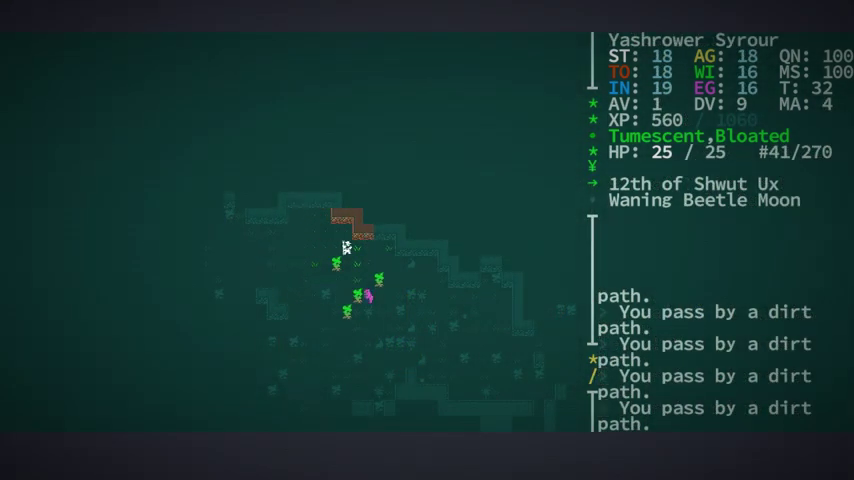
Step: Look at the slumberling Bukubumu to read its description
key(l)
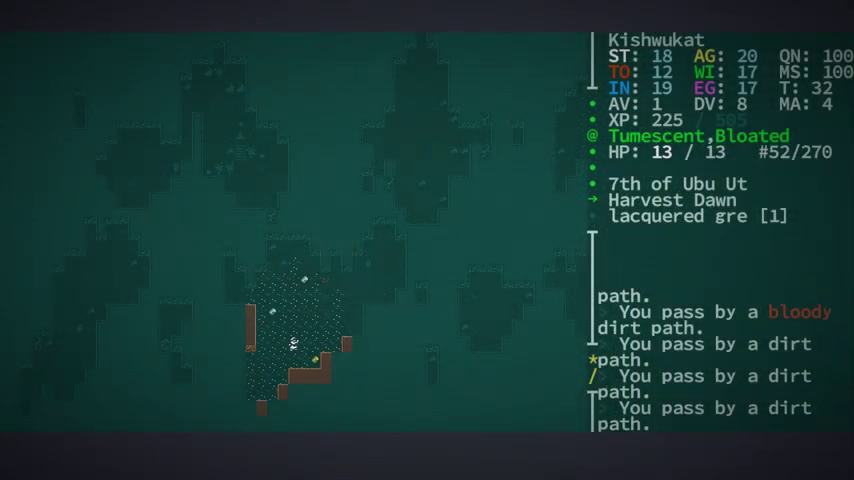
Step: Throw the lacquered grenade at the foes, dismiss the level-up notice, and walk north along the path
key(space)
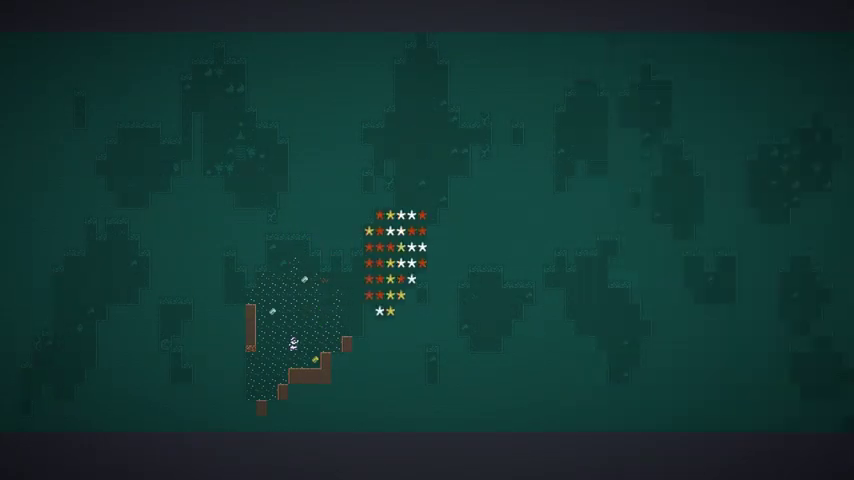
key(space)
key(KP_9)
key(KP_9)
key(KP_9)
key(KP_9)
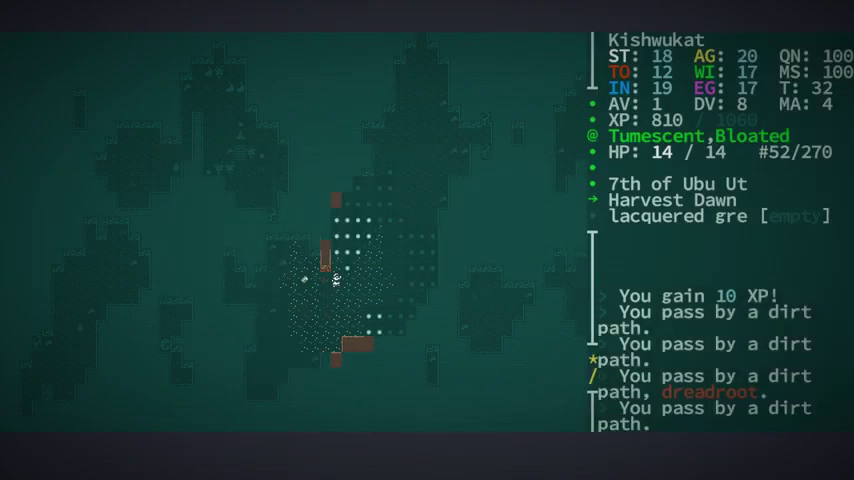
key(KP_9)
key(KP_8)
key(KP_8)
key(KP_8)
key(KP_8)
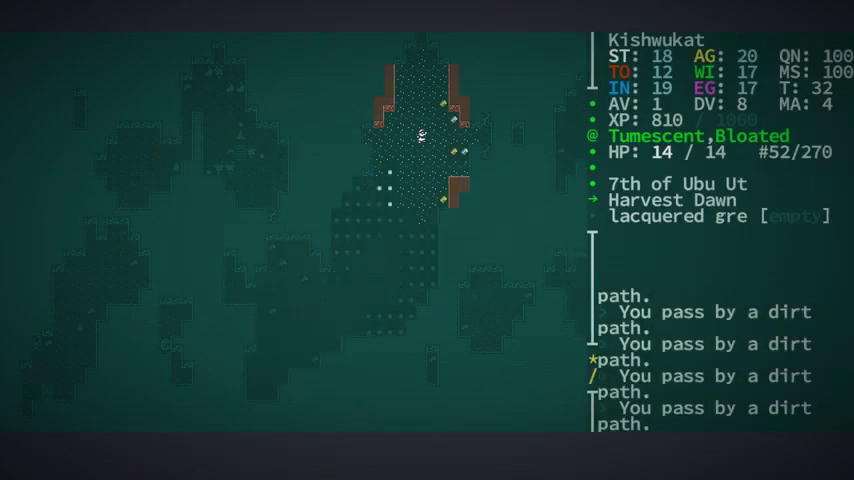